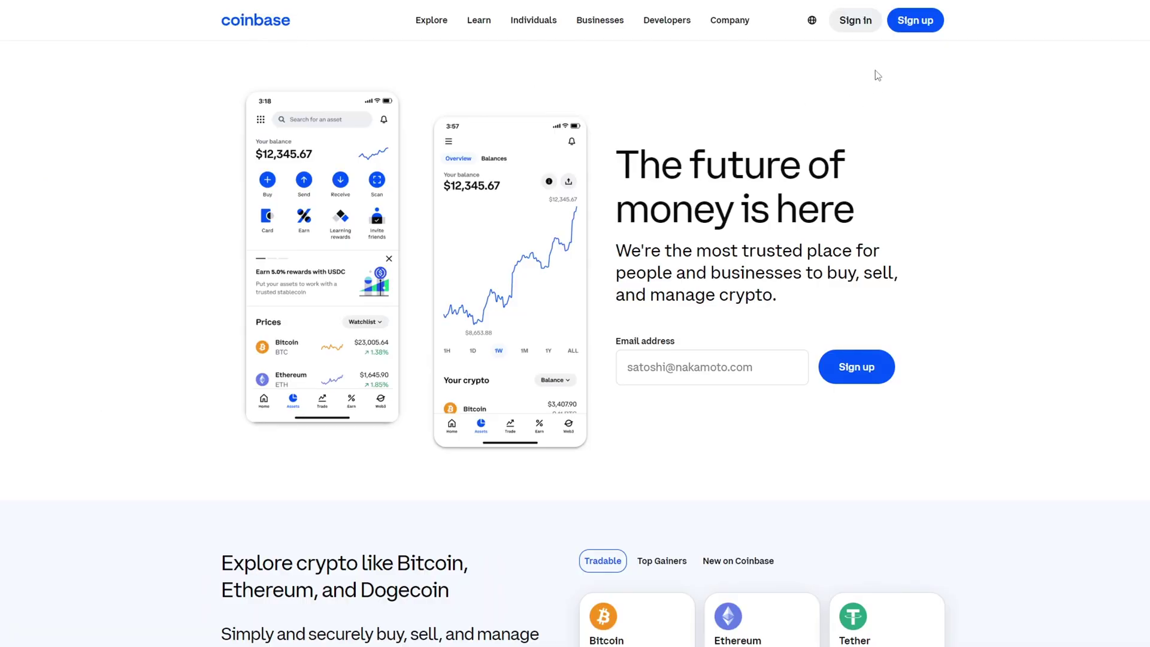
Sign in to Coinbase and load the Home dashboard with balance and prices.
left_click(857, 25)
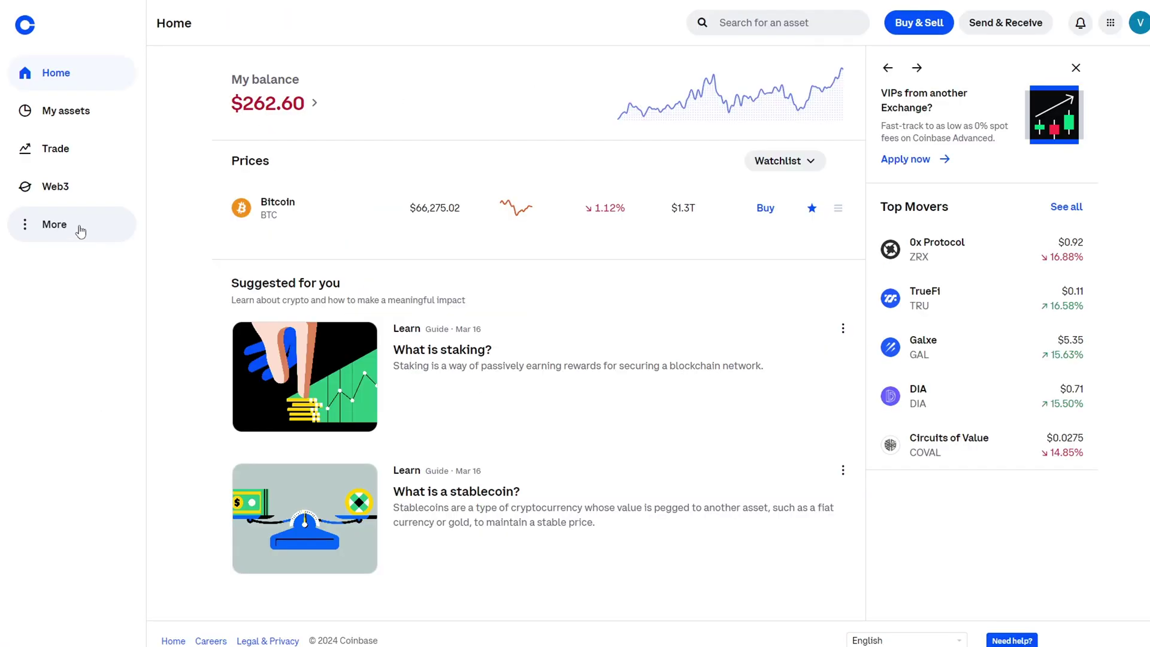
Open Coinbase Verification to see the verified account and country, active since 11/23/2023.
left_click(80, 231)
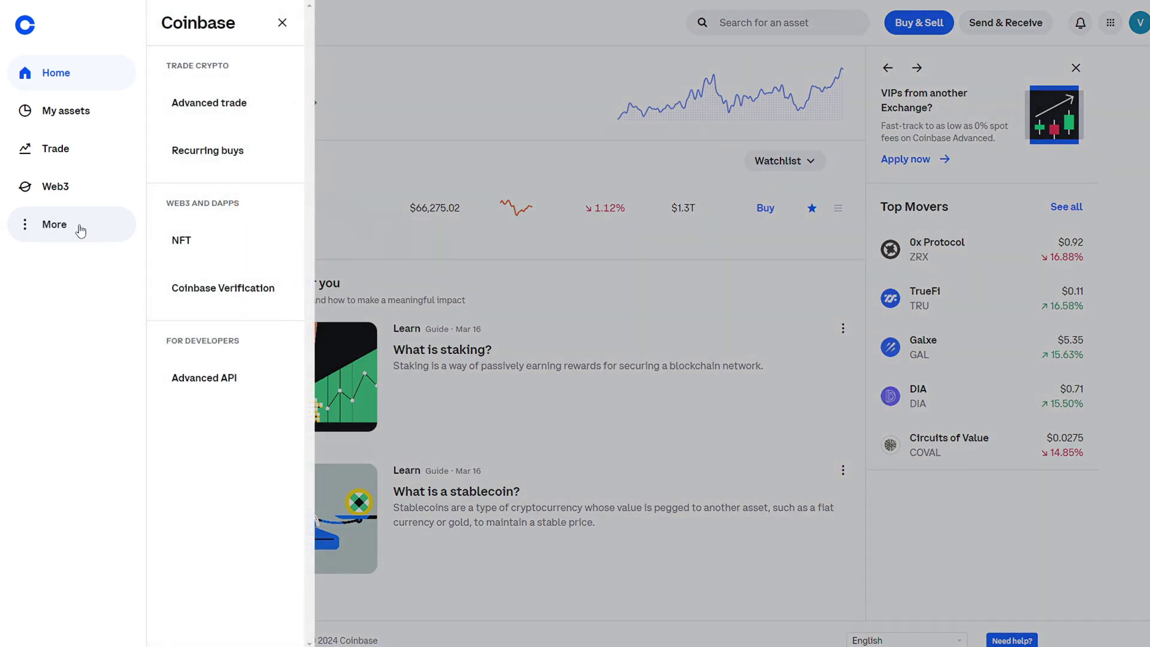
left_click(218, 304)
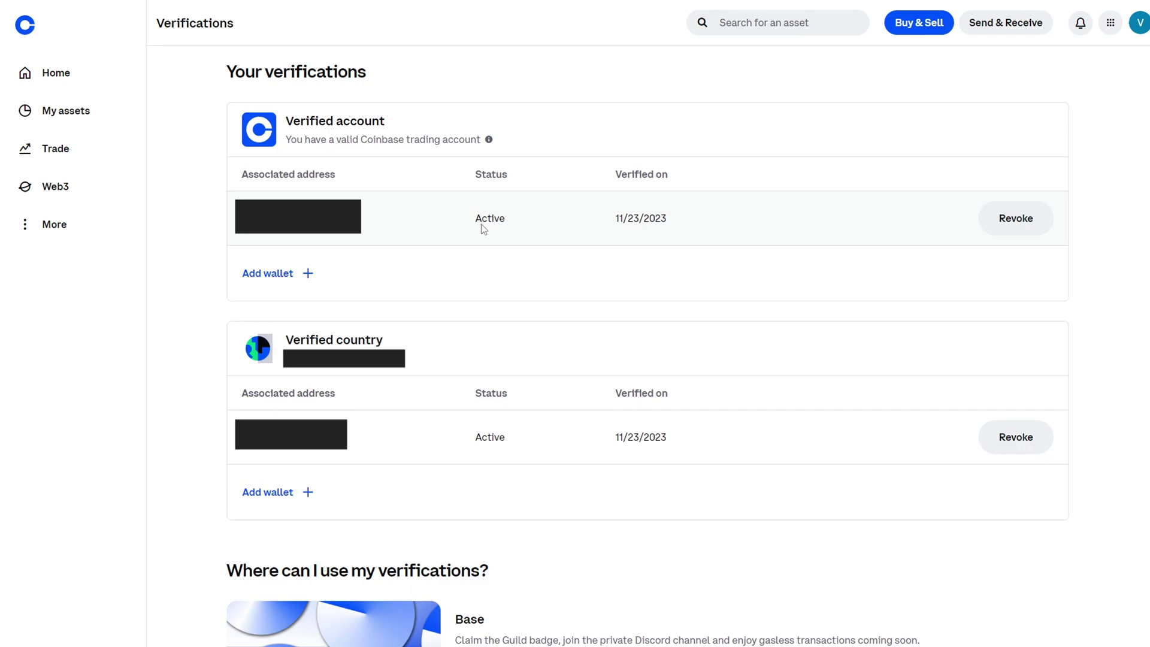
Go back, then open the Document Verification article in the Coinbase Help Center.
key("alt+Left")
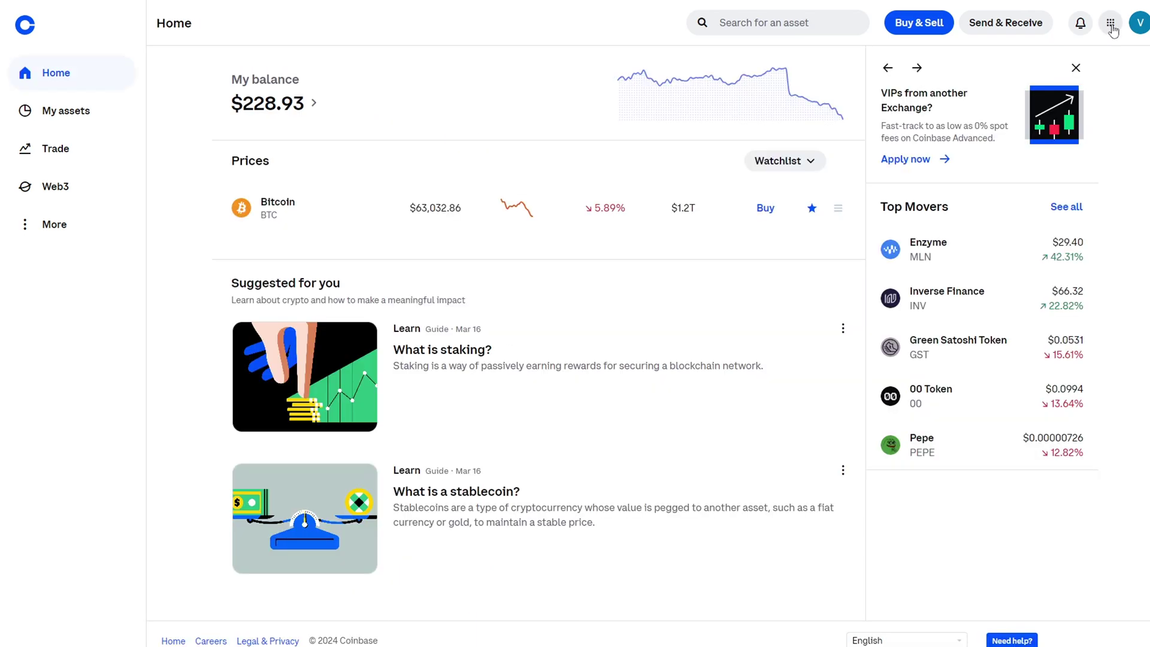
left_click(1111, 22)
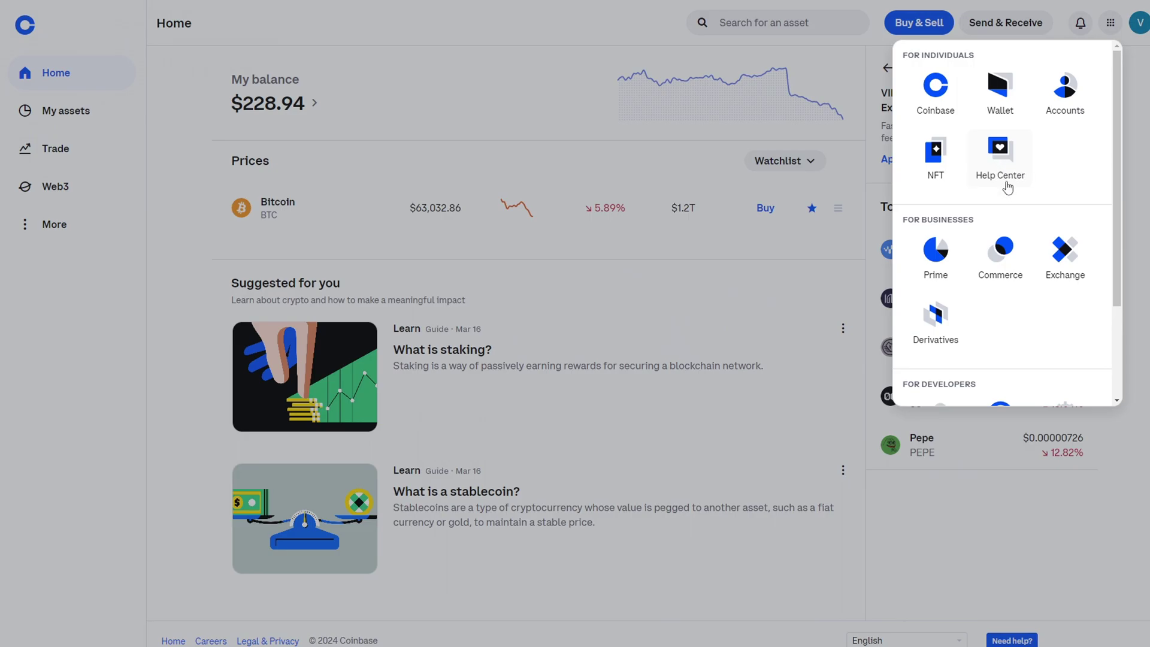
left_click(1000, 162)
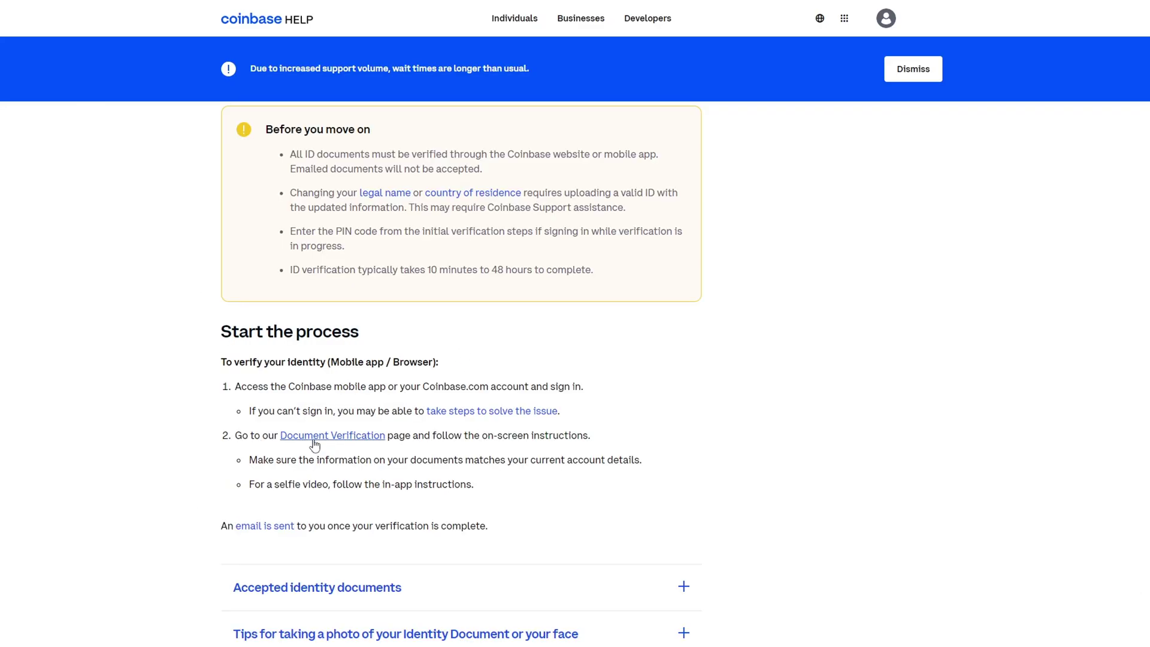
left_click(332, 436)
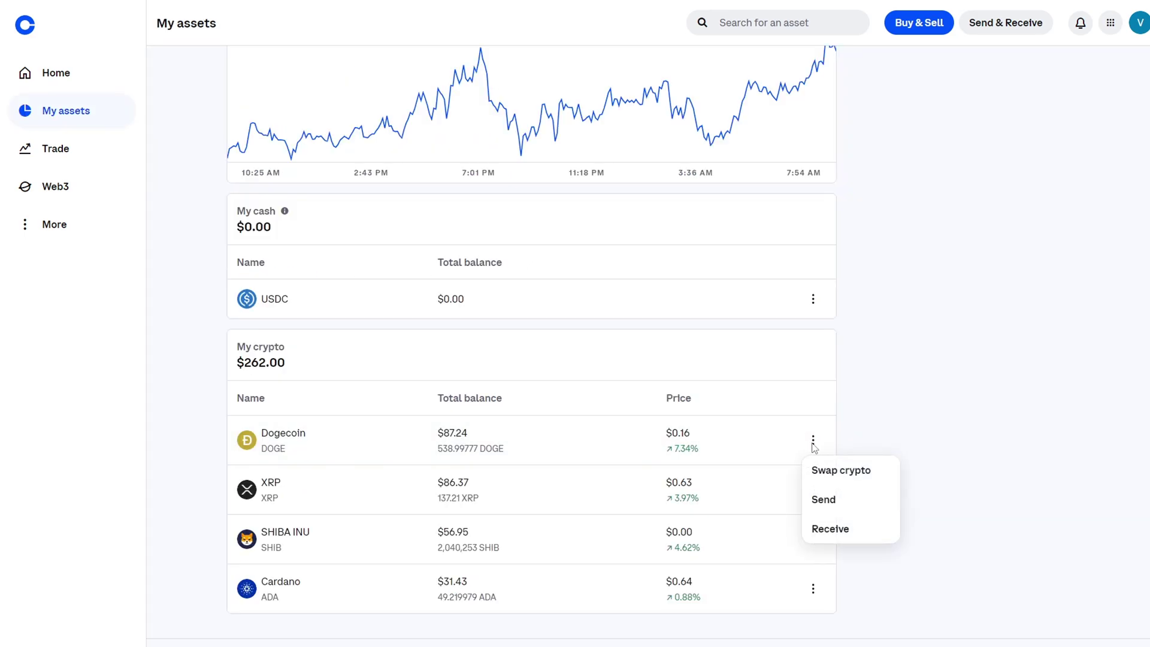
Send 100 DOGE ($16.29) to the pasted Dogecoin address and confirm the transfer.
left_click(844, 509)
left_click(878, 290)
key("ctrl+v")
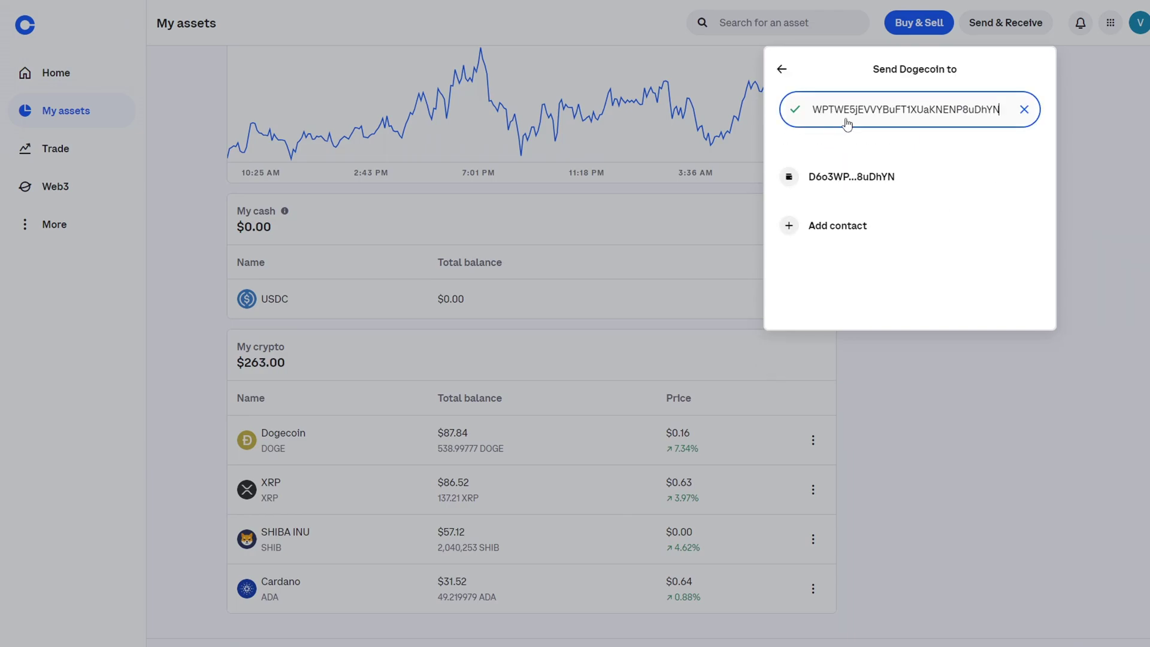
key("Return")
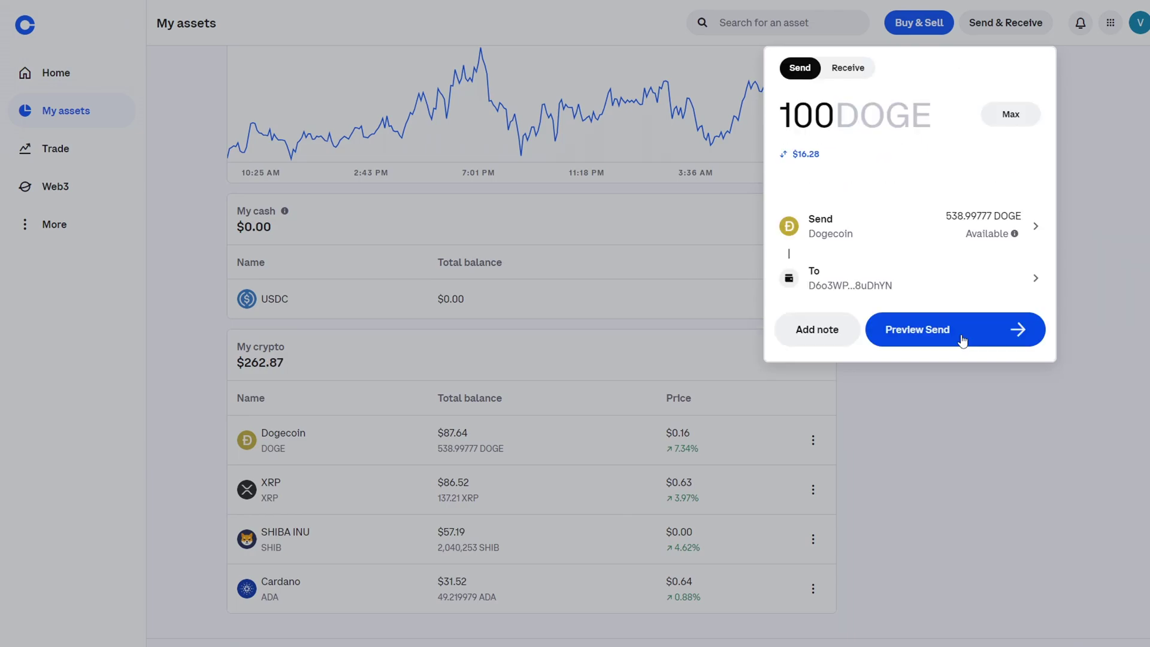
left_click(962, 340)
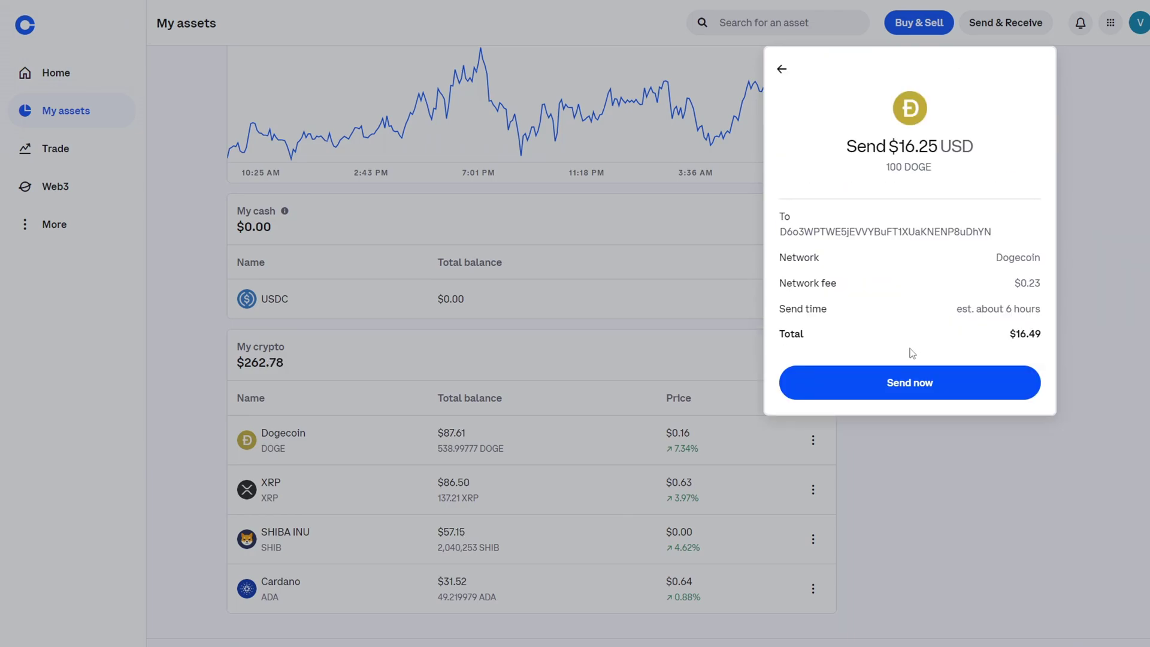
left_click(958, 391)
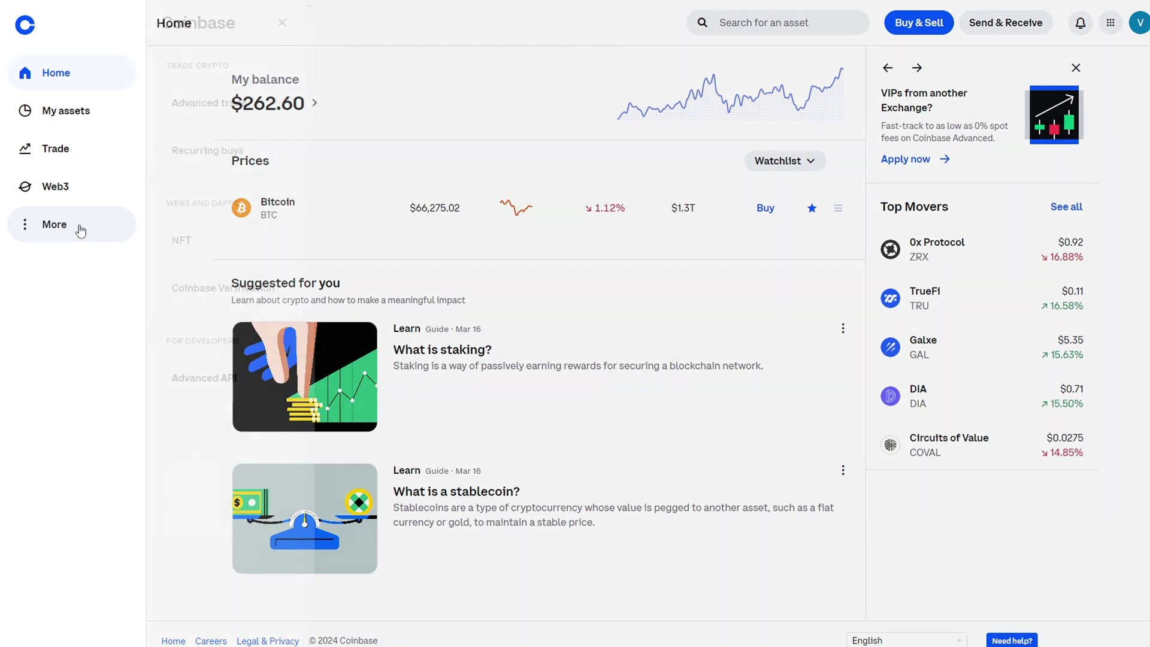
left_click(79, 227)
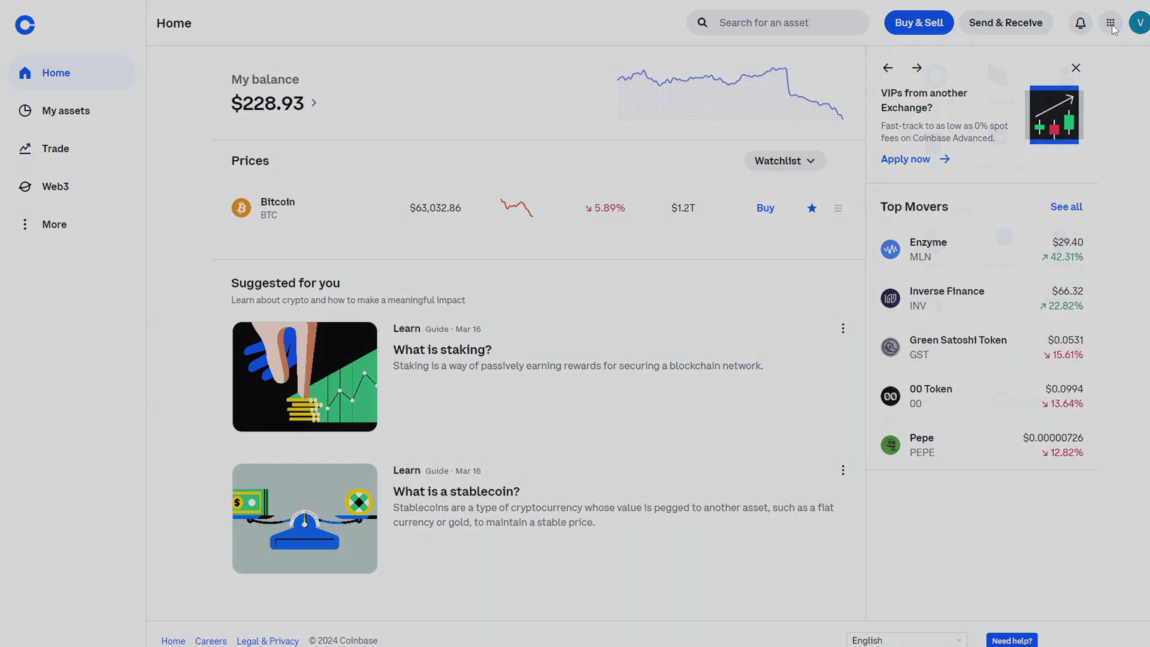
Open the Coinbase apps list over the Home dashboard.
left_click(1112, 26)
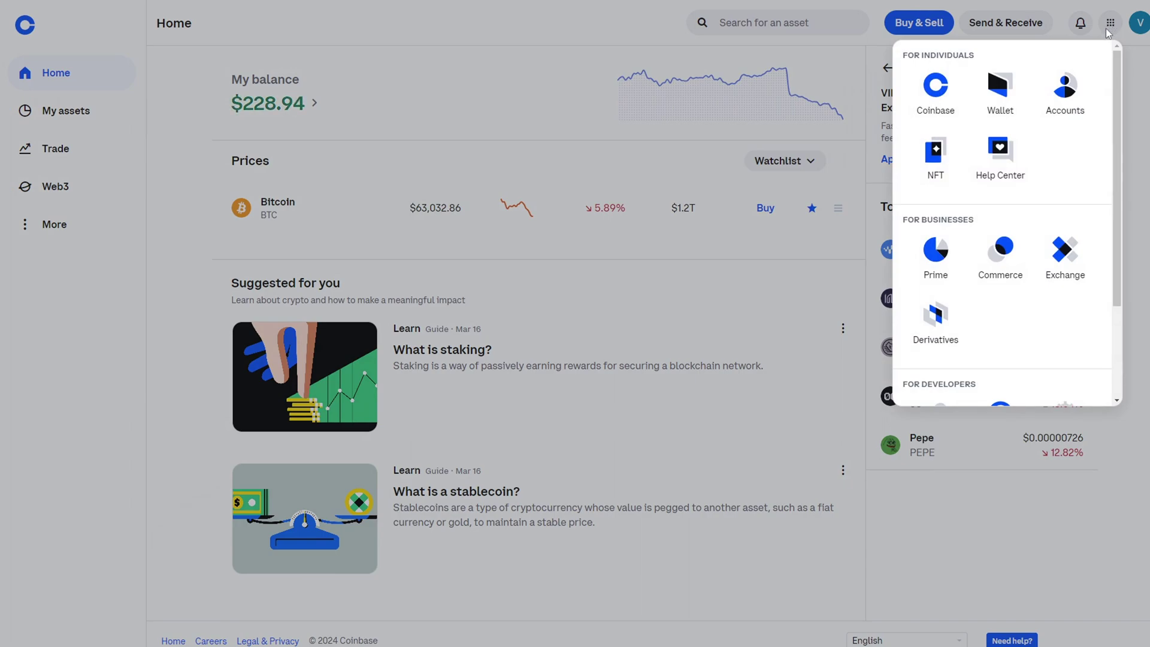